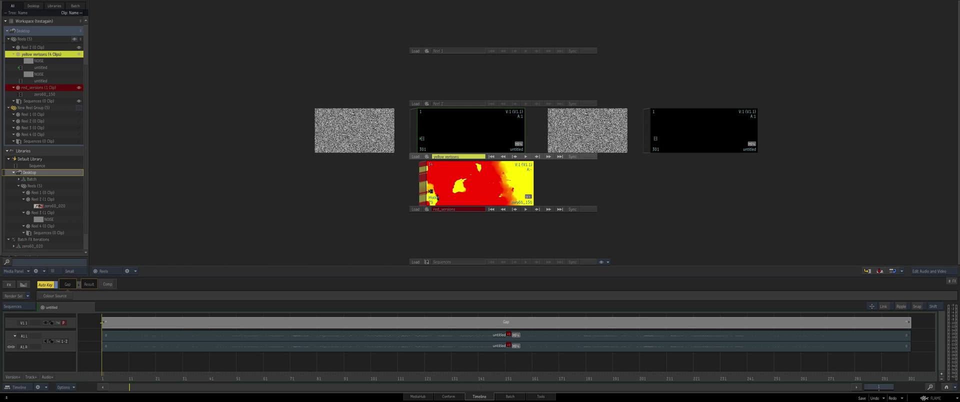
Look through the view-mode list and the timeline, input device and general preferences without changing anything
left_click(103, 270)
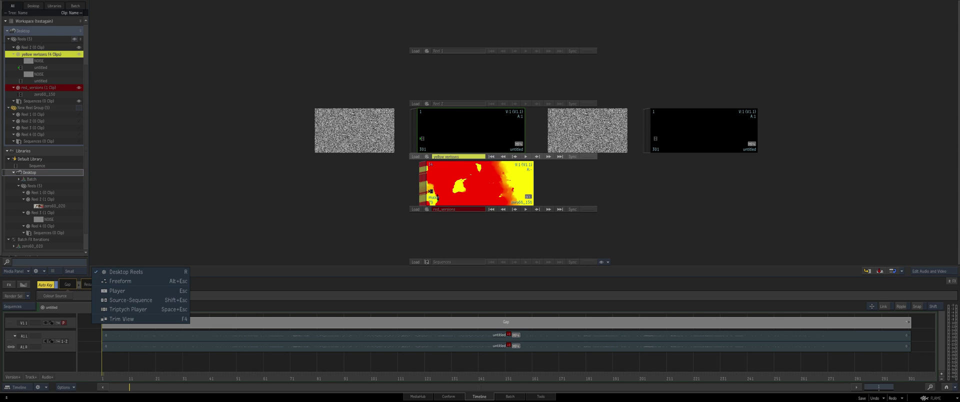
key("Escape")
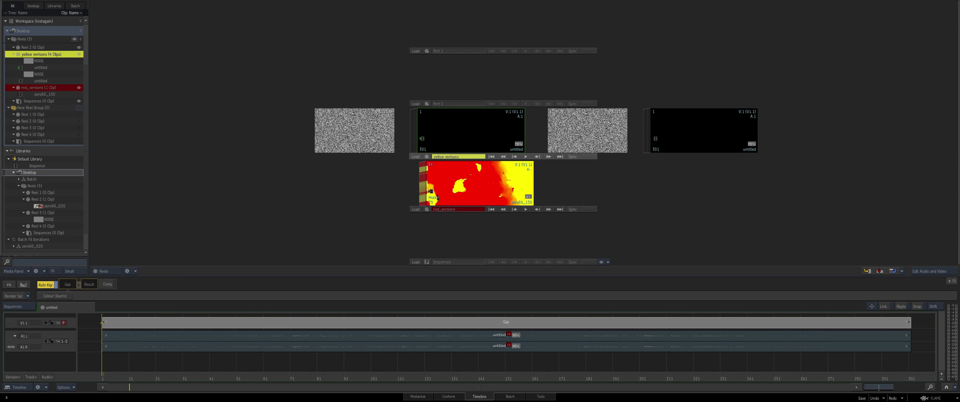
left_click(931, 397)
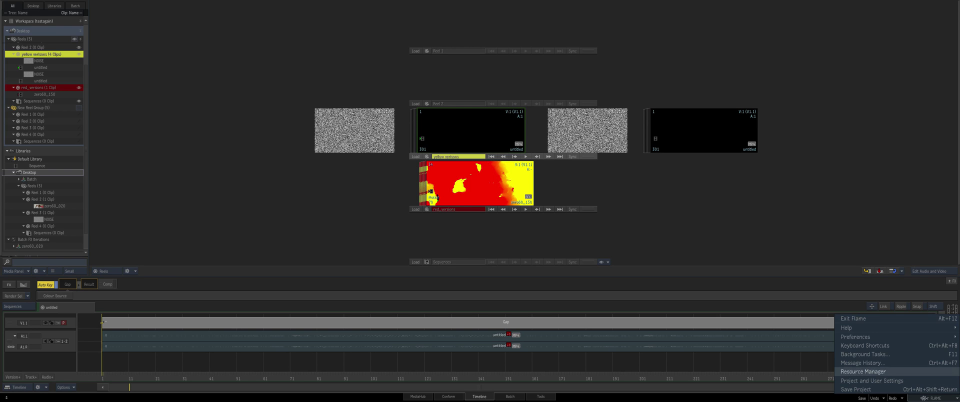
mouse_move(856, 336)
key("Down")
key("Down")
key("Down")
key("Down")
key("Down")
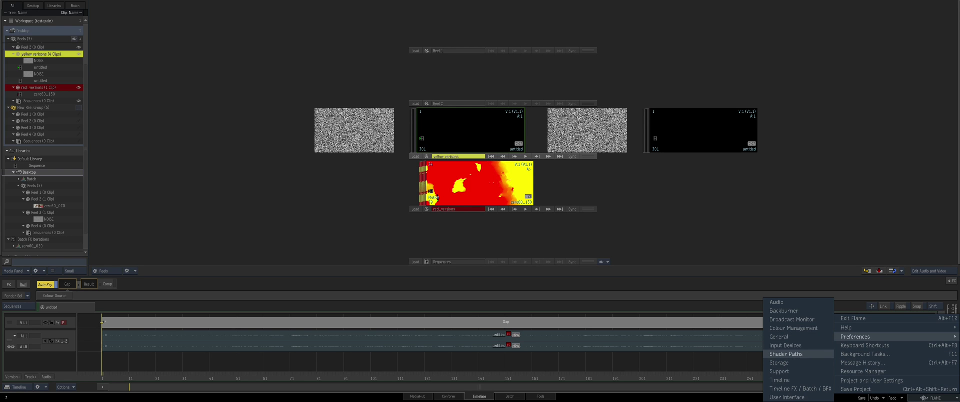
key("Return")
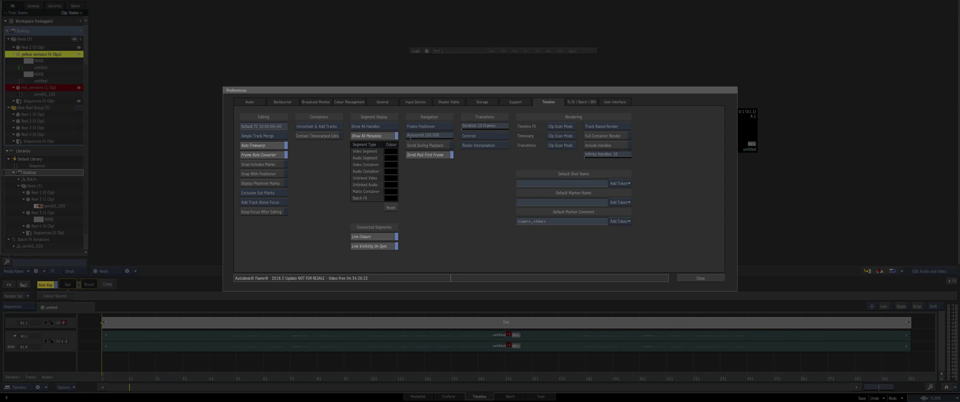
left_click(415, 102)
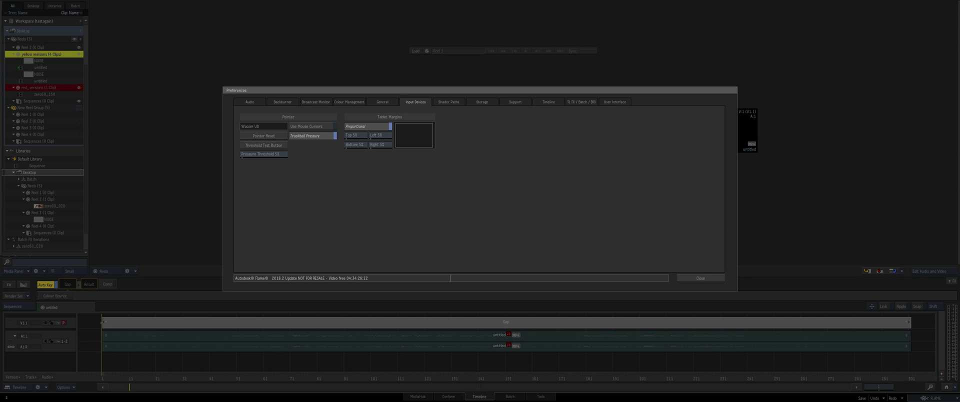
left_click(383, 102)
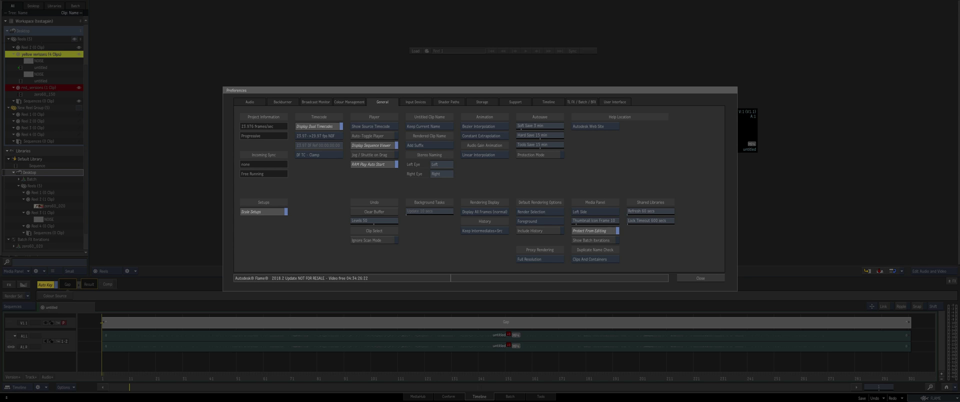
key("Escape")
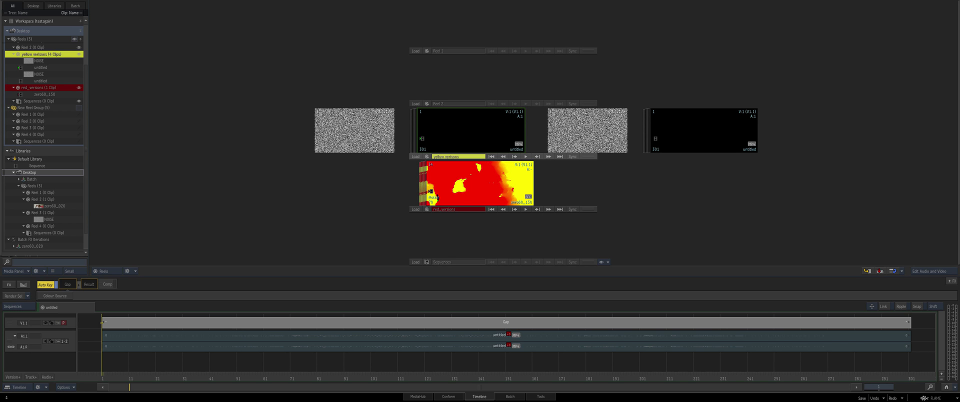
View Reel 3's NOISE clip full size in the Player, then return to the reels
left_click(48, 219)
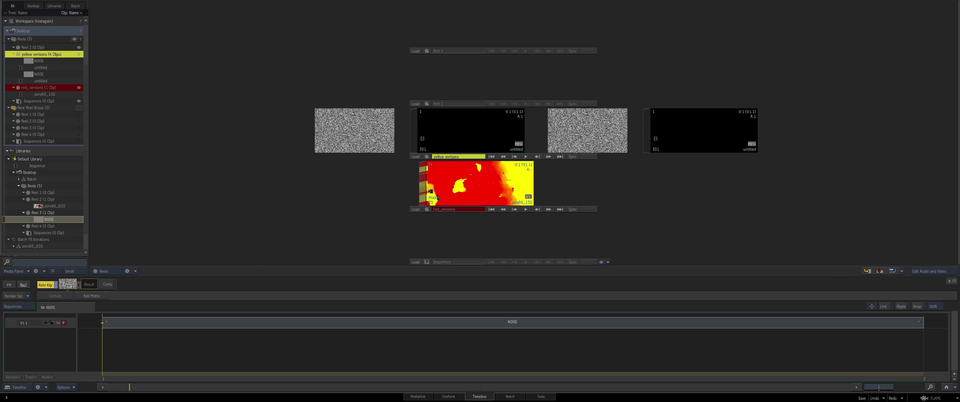
double_click(49, 219)
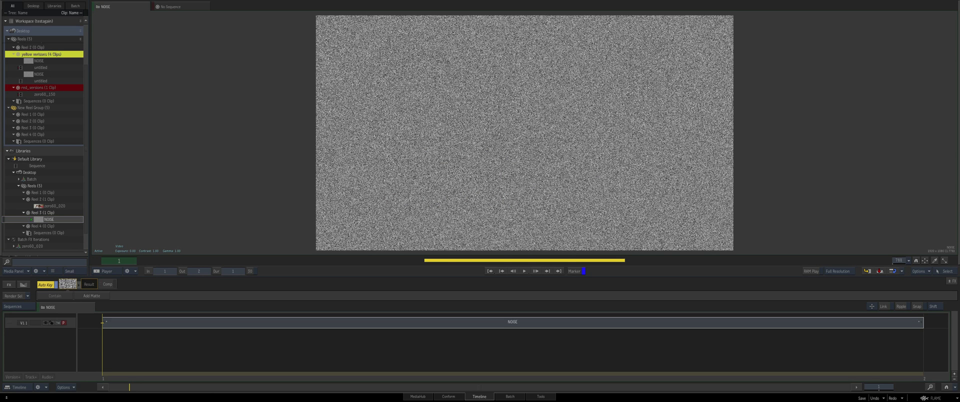
key("Escape")
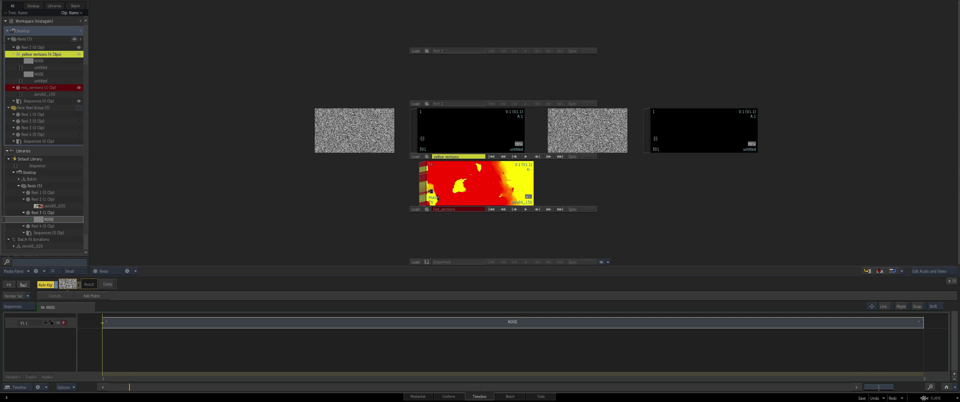
Move zero60_150 further left within red_versions and add a second NOISE clip to Reel 3
left_click_drag(431, 192, 325, 191)
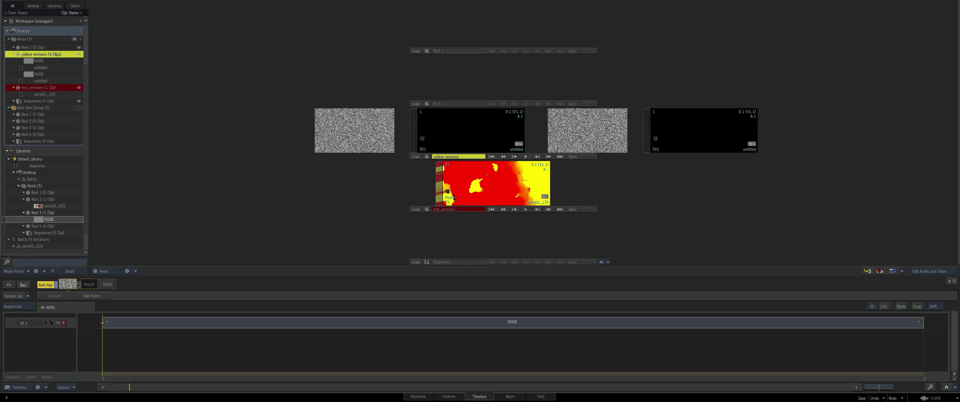
left_click_drag(454, 198, 368, 198)
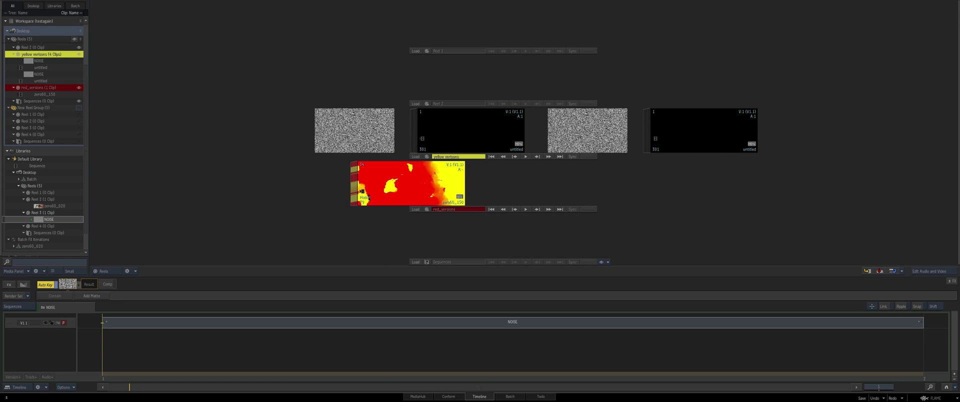
left_click_drag(369, 198, 416, 198)
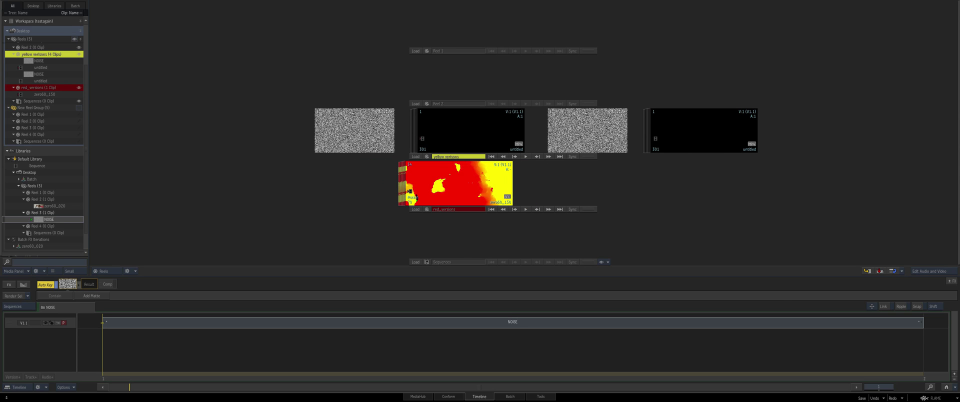
left_click_drag(415, 197, 416, 197)
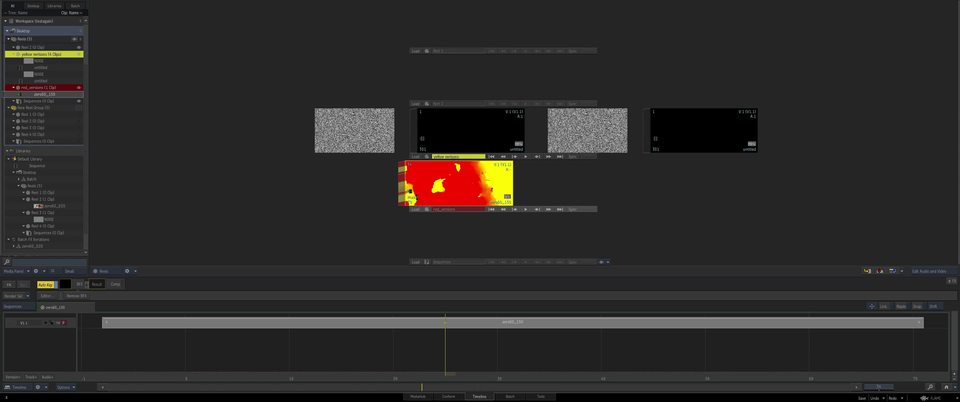
left_click(49, 219)
left_click_drag(70, 219, 55, 212)
Switch the desktop to Freeform and place the two NOISE clips side by side in the centre
left_click(103, 271)
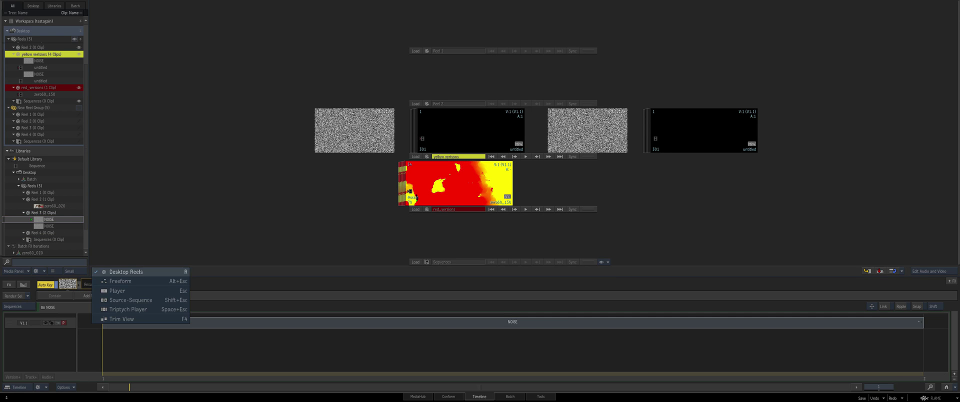
left_click(107, 282)
left_click_drag(128, 233, 310, 164)
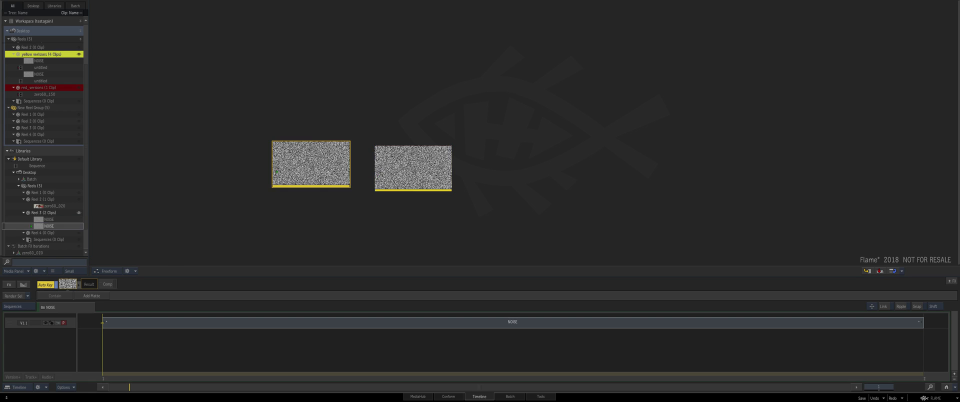
left_click_drag(413, 166, 428, 159)
Level the right NOISE clip's bottom edge with the left one, then select zero60_150
left_click(306, 164)
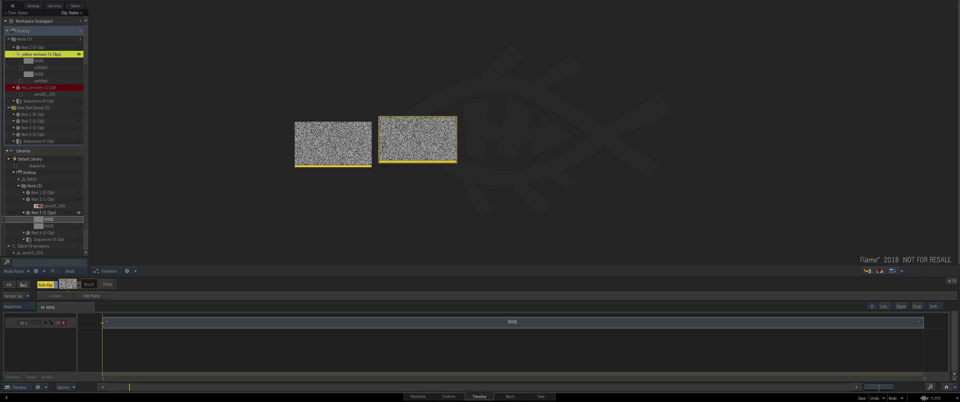
left_click(382, 148)
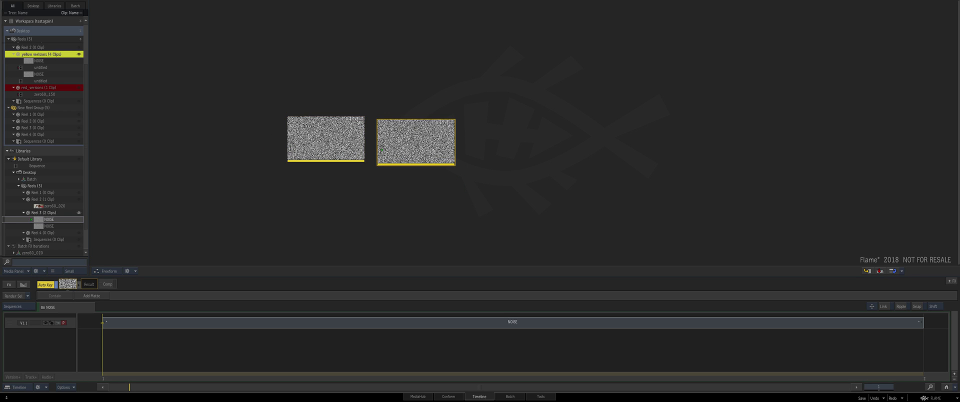
left_click_drag(381, 149, 392, 144)
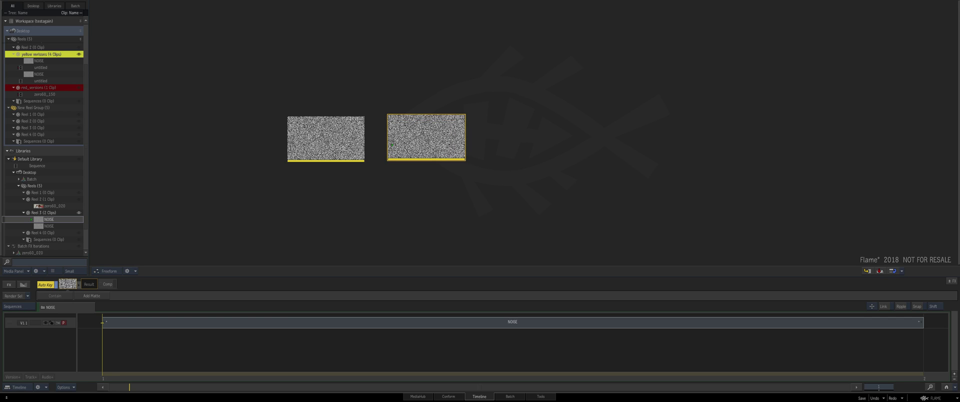
left_click(45, 94)
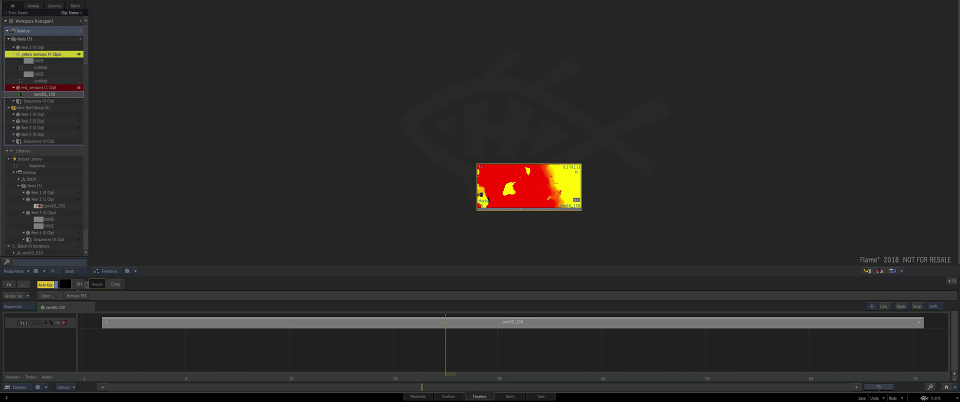
Enable Protect From Editing for Media Panel clips in the General preferences
left_click(932, 398)
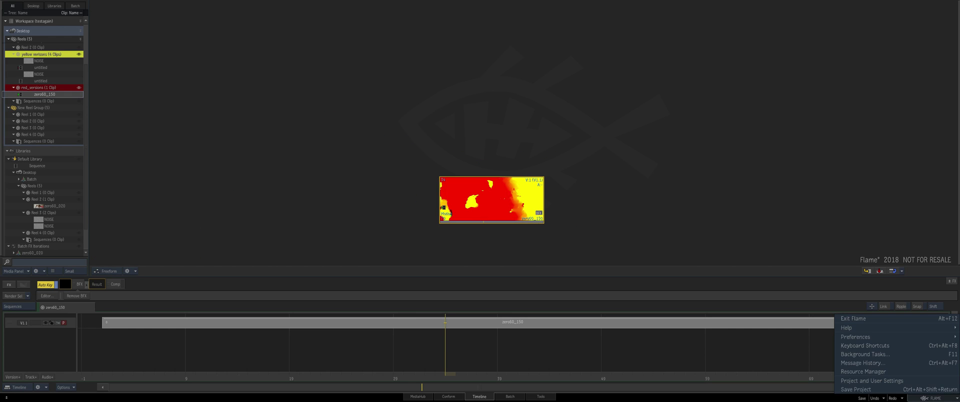
mouse_move(855, 337)
left_click(798, 328)
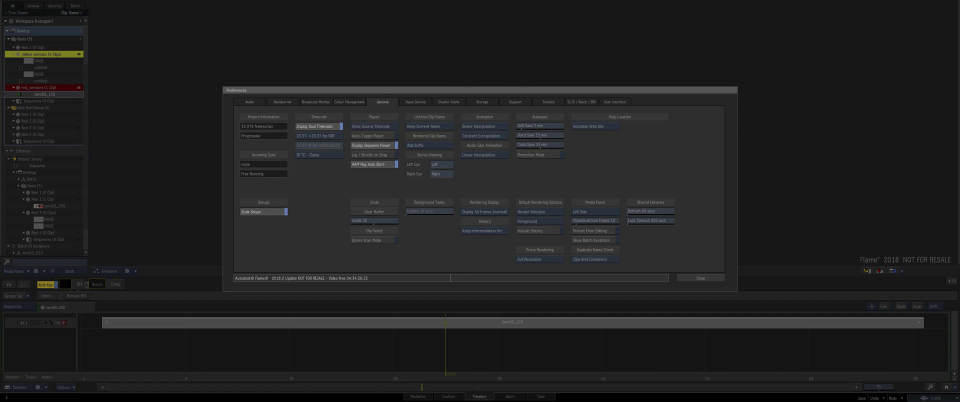
left_click(594, 231)
key("Escape")
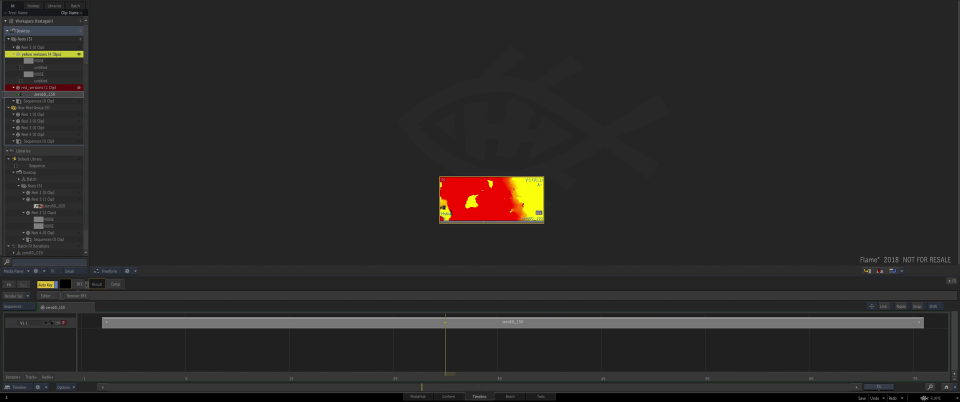
left_click(104, 271)
Return the desktop to Desktop Reels and show the Tools panel in place of the Timeline
left_click(125, 263)
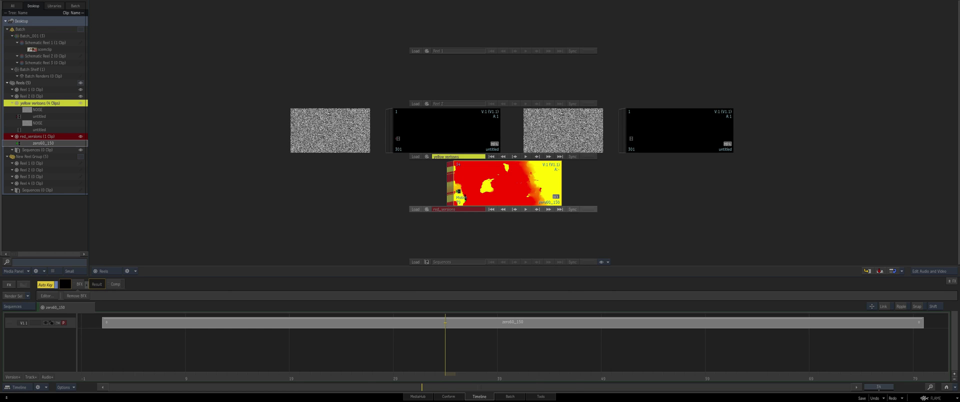
key("ctrl+5")
In Paint, set the brush size to 14 and hand-paint 'FRE' in white
left_click(500, 363)
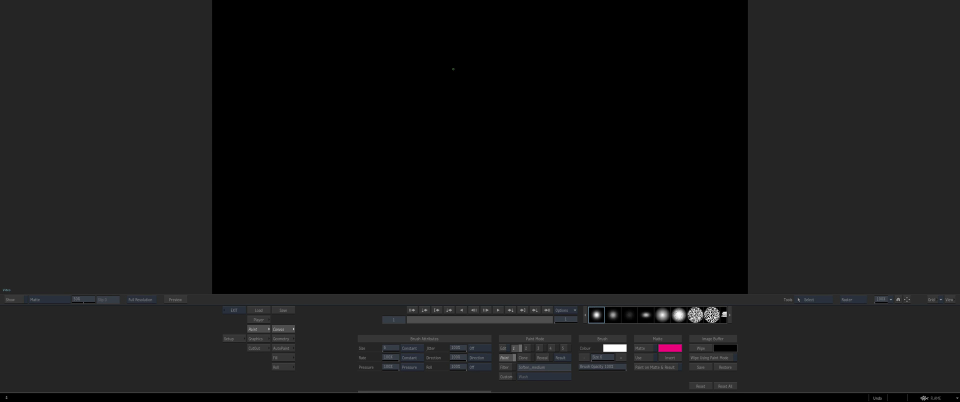
left_click_drag(453, 69, 410, 68)
mouse_move(423, 74)
left_mouse_down()
mouse_move(422, 62)
mouse_move(426, 87)
left_mouse_up()
mouse_move(423, 61)
left_mouse_down()
mouse_move(433, 59)
mouse_move(431, 71)
left_mouse_up()
mouse_move(440, 66)
left_mouse_down()
mouse_move(444, 85)
mouse_move(439, 64)
left_mouse_up()
mouse_move(462, 62)
left_mouse_down()
mouse_move(463, 85)
mouse_move(458, 70)
left_mouse_up()
left_click_drag(463, 84, 471, 80)
left_click_drag(462, 68, 480, 66)
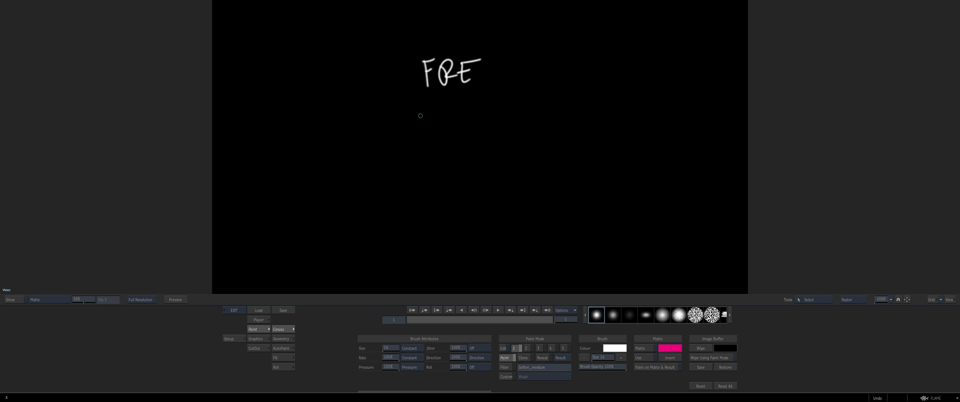
Paint 'ENG' below with a → after FRE and ← before ENG, then exit Paint
left_click_drag(424, 115, 440, 144)
mouse_move(426, 131)
left_mouse_down()
mouse_move(437, 131)
mouse_move(436, 114)
left_mouse_up()
mouse_move(444, 141)
left_mouse_down()
mouse_move(456, 114)
mouse_move(475, 144)
left_mouse_up()
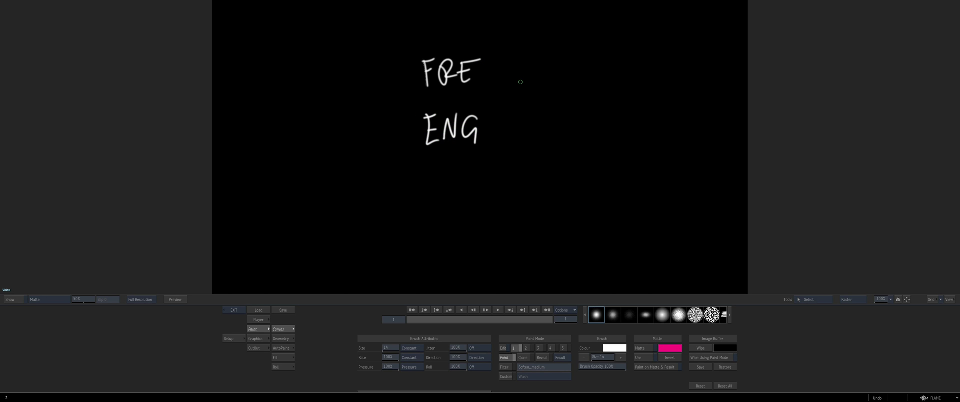
mouse_move(493, 73)
left_mouse_down()
mouse_move(516, 71)
mouse_move(515, 85)
left_mouse_up()
mouse_move(404, 128)
left_mouse_down()
mouse_move(372, 133)
mouse_move(389, 139)
left_mouse_up()
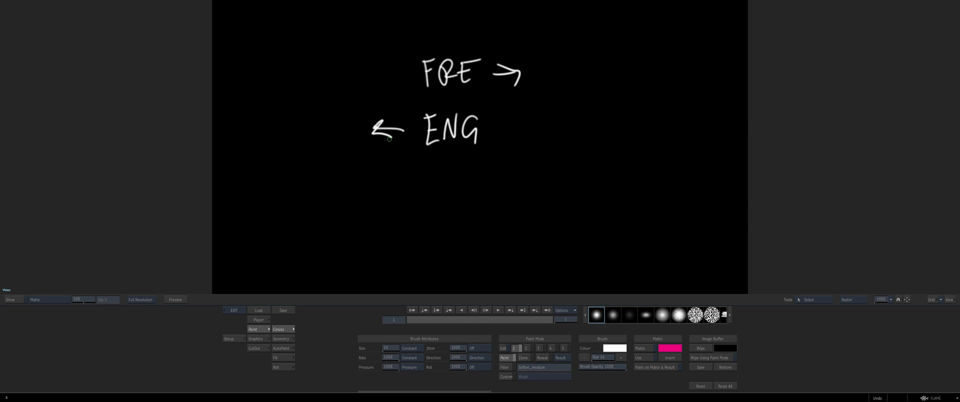
key("Escape")
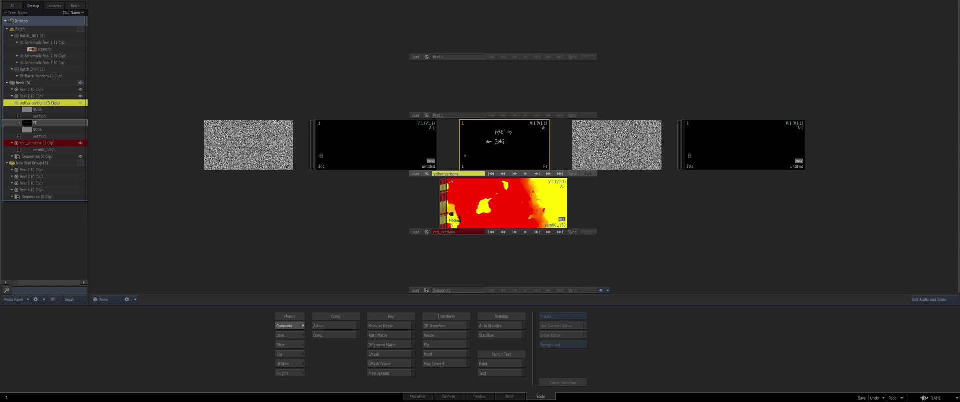
Add a new empty clip to yellow_versions and copy the NOISE clip to the reel's end
scroll(463, 145, "right", 1)
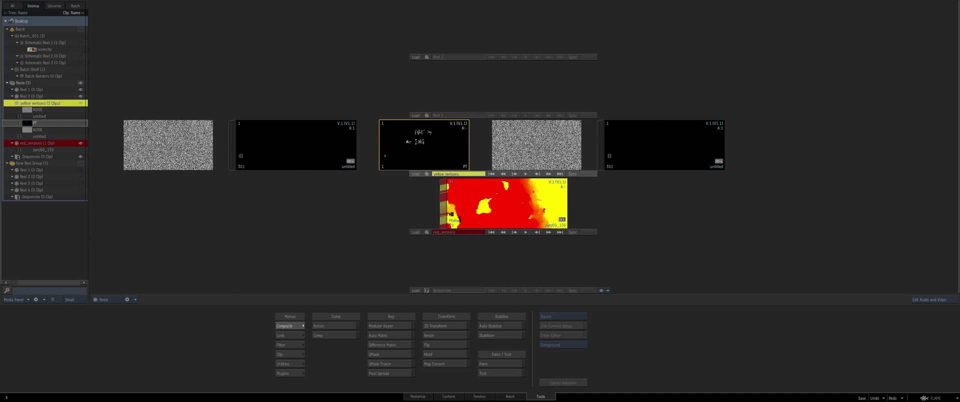
key("ctrl+v")
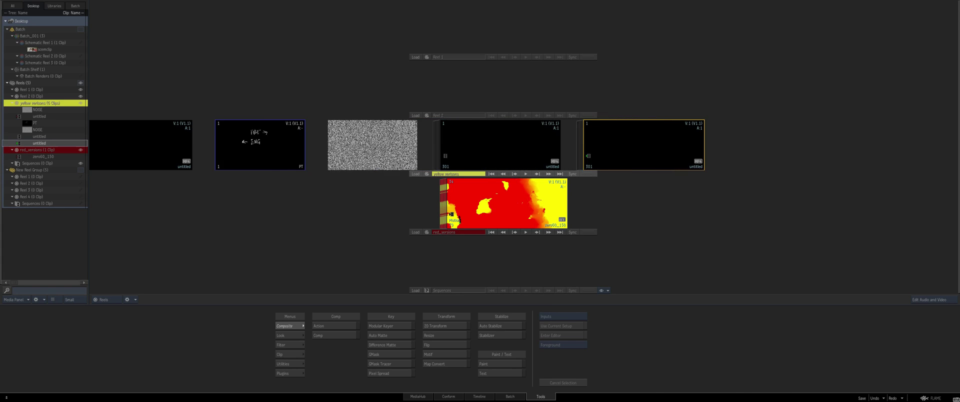
left_click_drag(353, 150, 690, 144)
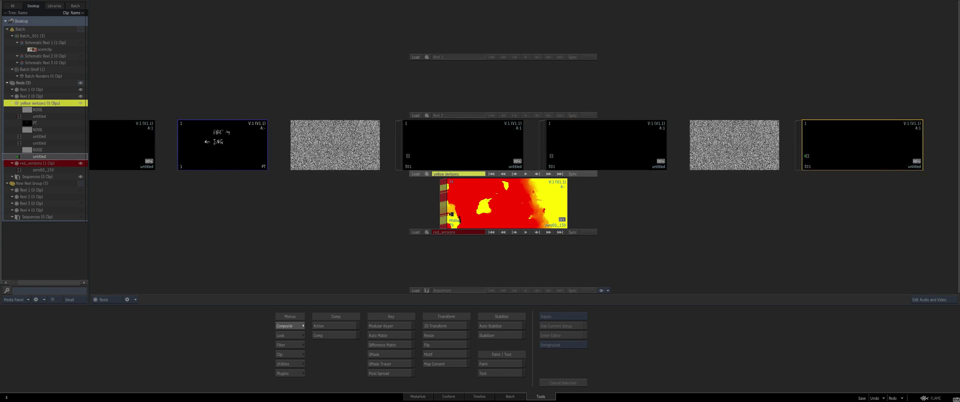
left_click_drag(484, 136, 765, 145)
Hide the Media Panel to review the widened yellow_versions reel, then bring it back
scroll(500, 145, "left", 5)
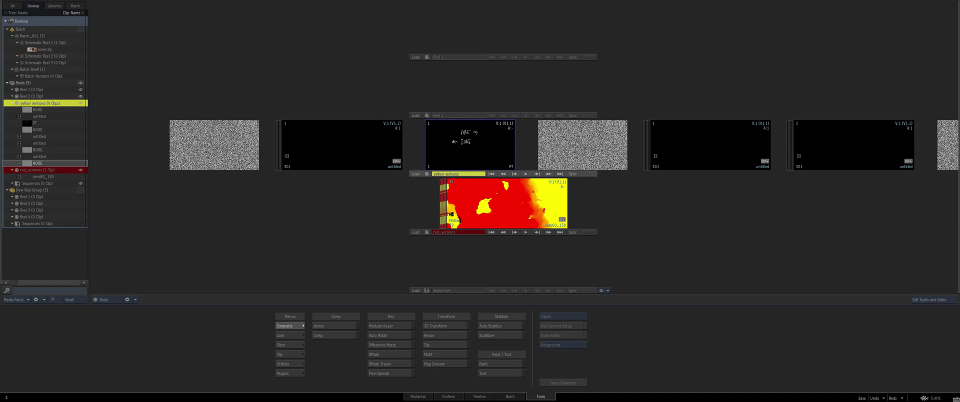
key("ctrl+Tab")
scroll(500, 145, "left", 8)
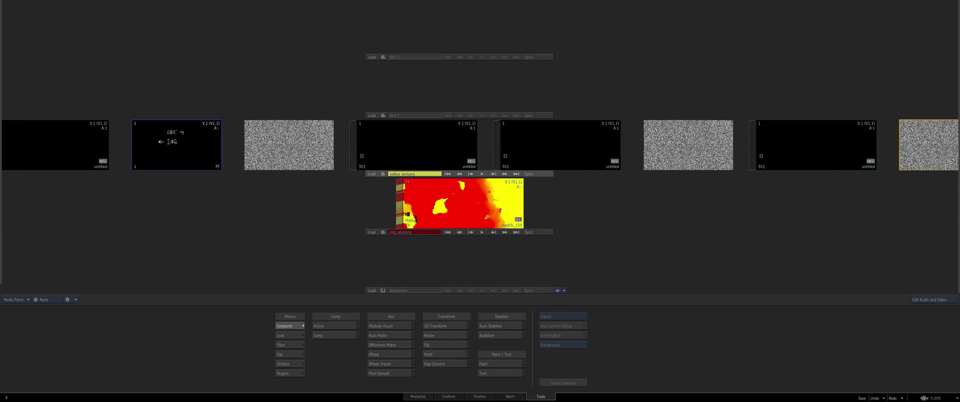
scroll(500, 145, "left", 6)
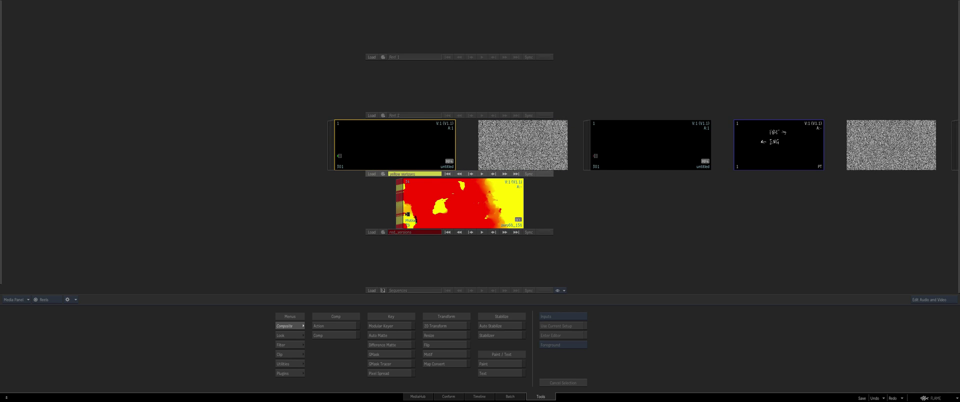
scroll(500, 145, "right", 8)
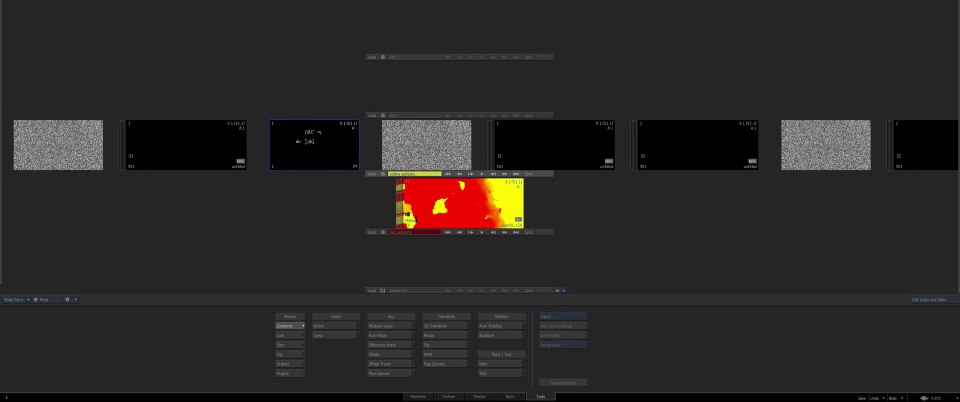
key("ctrl+Tab")
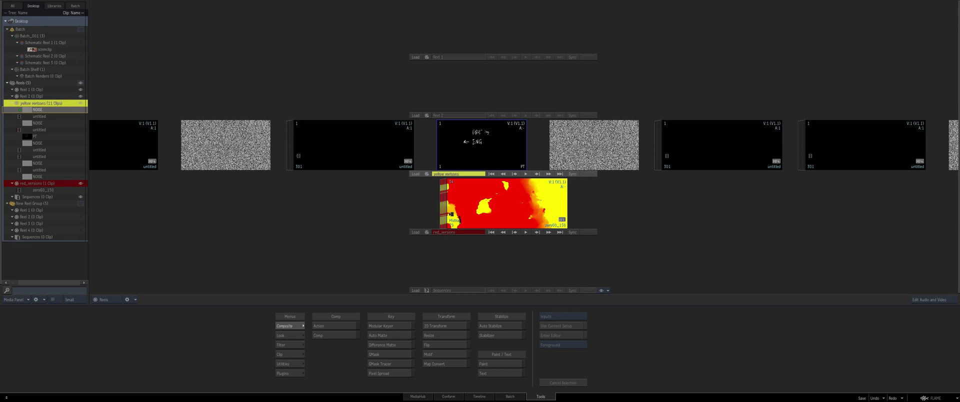
Select the PT clip, switch to Freeform, and move PT to the canvas centre
left_click(35, 135)
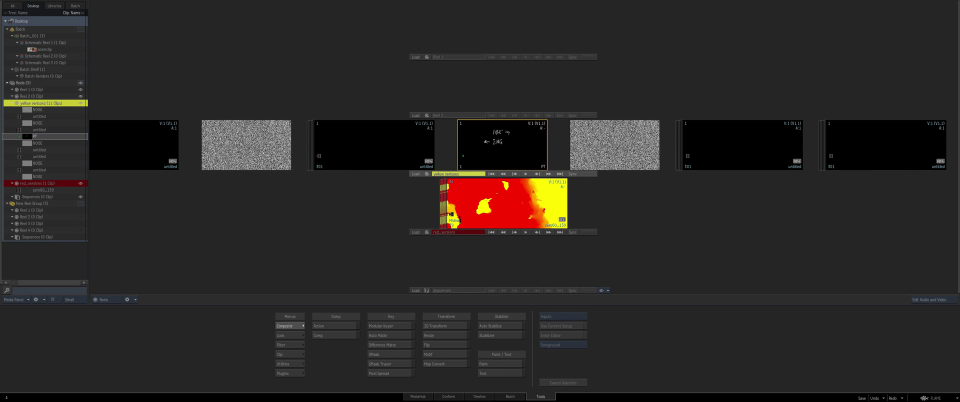
left_click(103, 299)
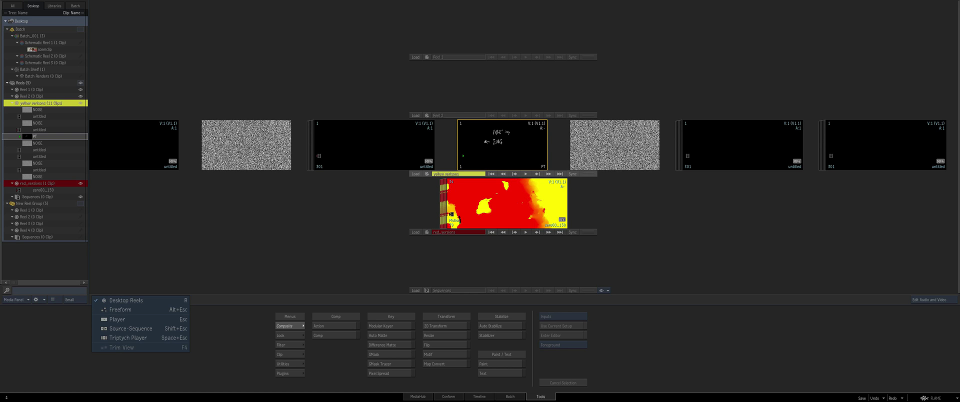
left_click(120, 309)
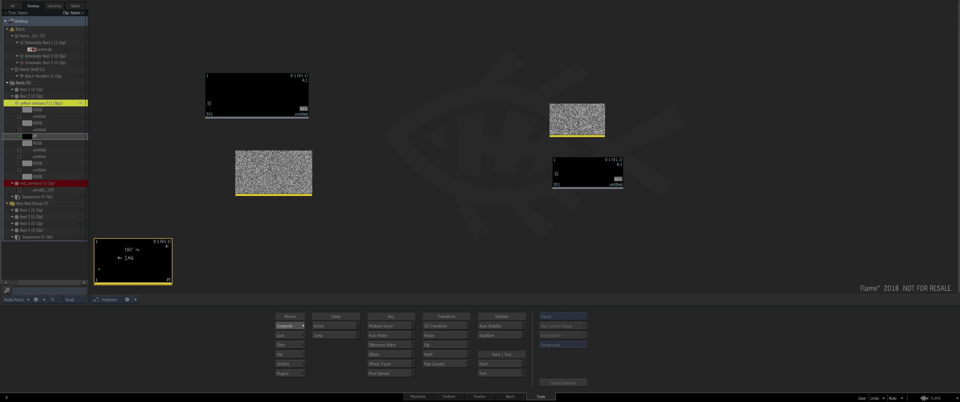
left_click_drag(133, 261, 424, 118)
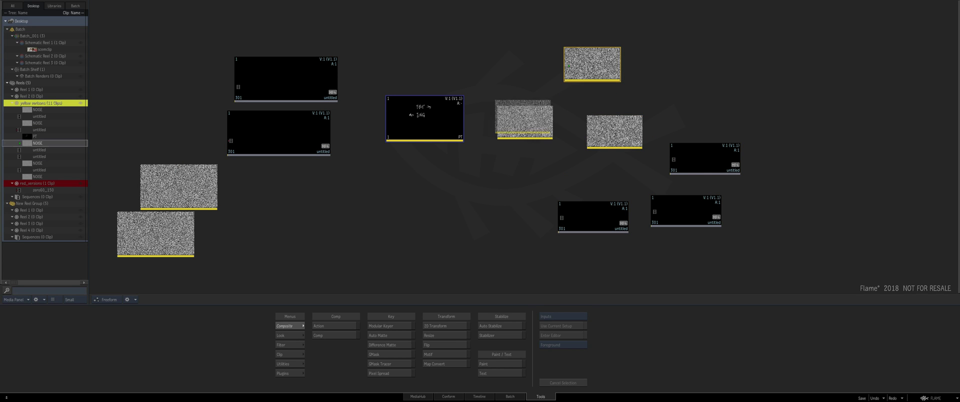
Scatter the NOISE and untitled clips around PT, shifting PT slightly down-left
left_click_drag(525, 122, 515, 68)
left_click_drag(614, 131, 652, 125)
left_click_drag(592, 64, 581, 99)
left_click_drag(515, 67, 518, 41)
left_click_drag(424, 118, 403, 124)
left_click_drag(285, 79, 250, 75)
left_click_drag(279, 133, 259, 122)
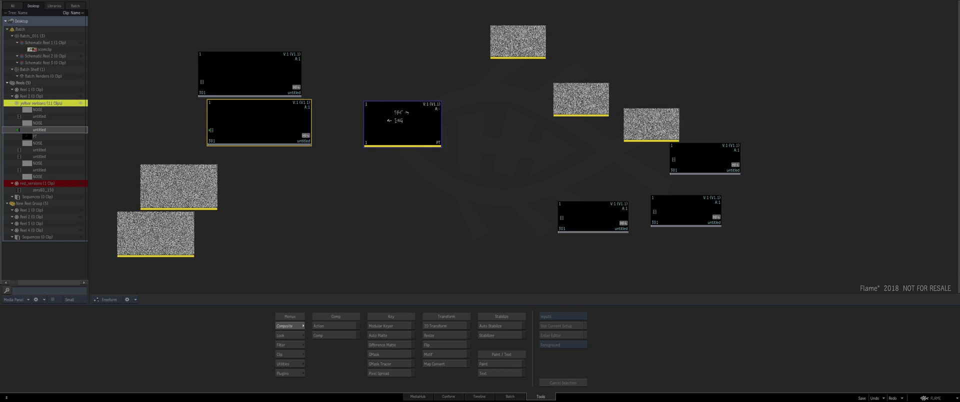
Nudge the two untitled clips further up-left, then switch to Desktop Reels layout
left_click_drag(250, 75, 230, 56)
left_click_drag(259, 122, 211, 122)
left_click(107, 300)
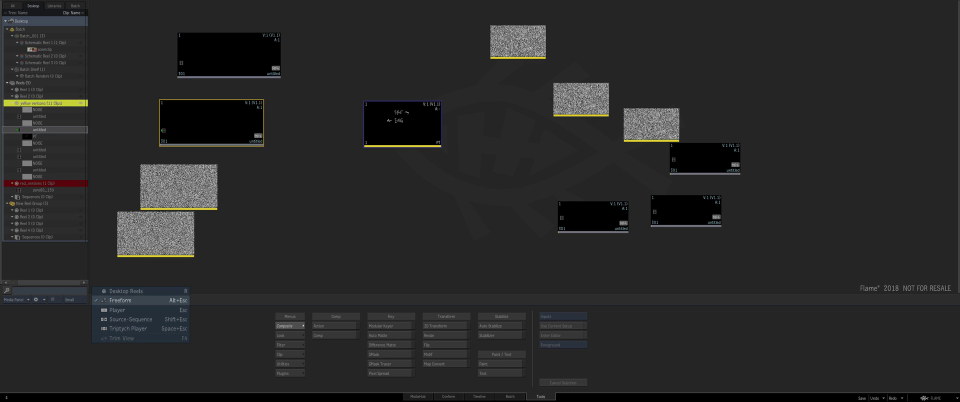
key("r")
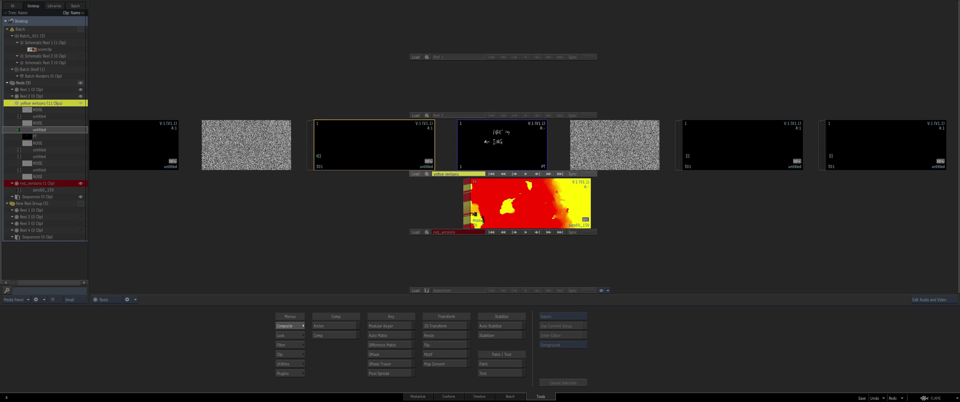
Check the reel order by selecting PT and the untitled clip just before it
left_click(502, 145)
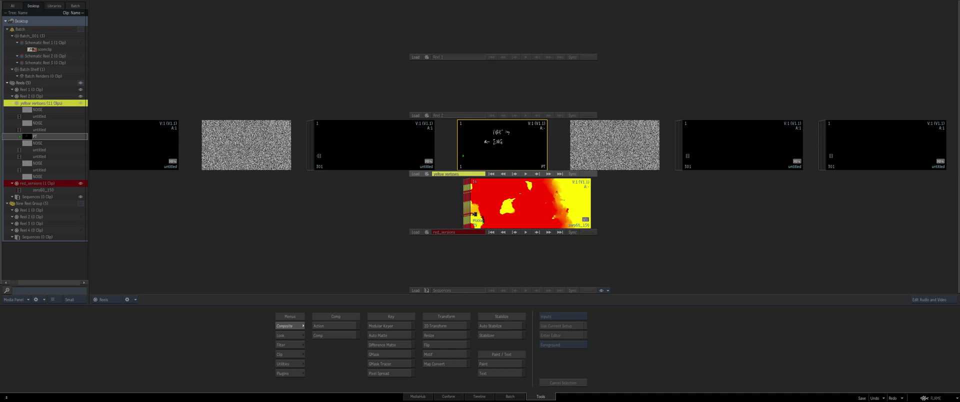
scroll(502, 145, "left", 1)
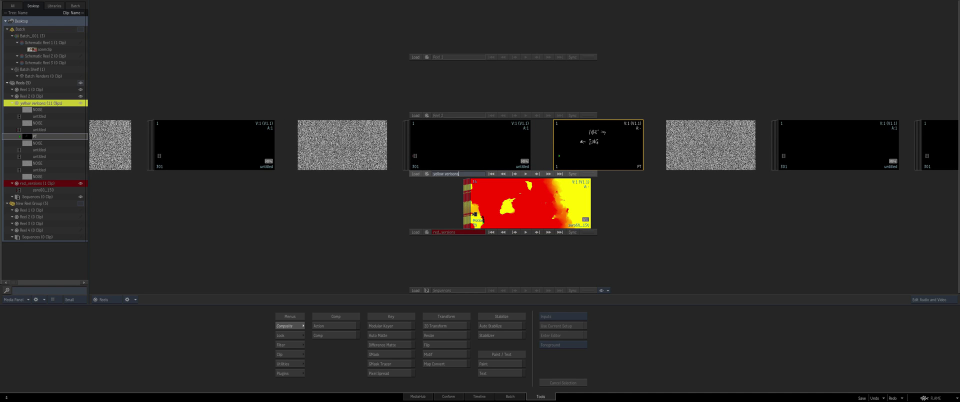
left_click(470, 145)
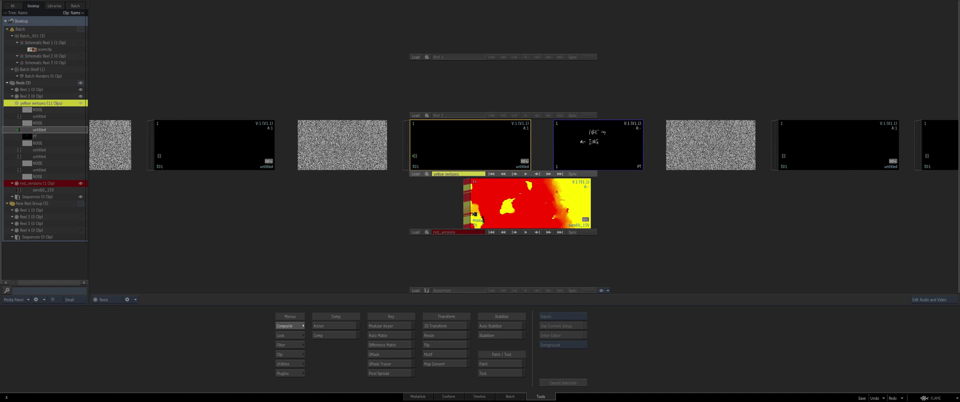
left_click(104, 299)
Return to Freeform, shift PT slightly left, and select the FRE/ENG label card
left_click(107, 310)
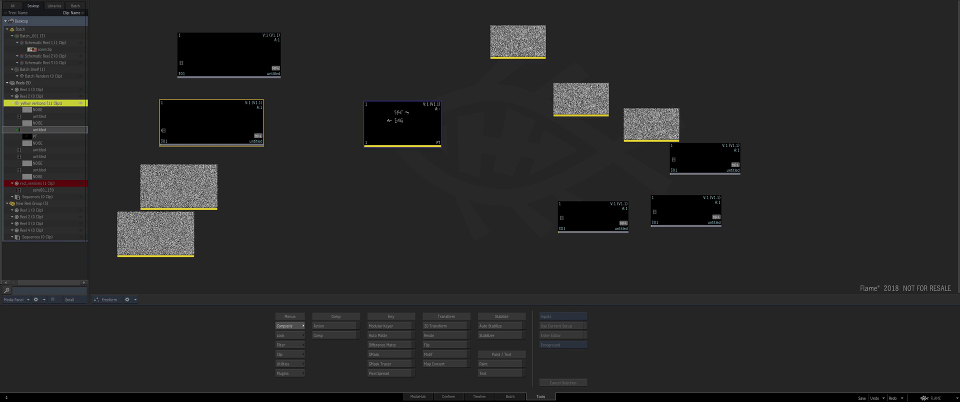
left_click_drag(403, 124, 387, 127)
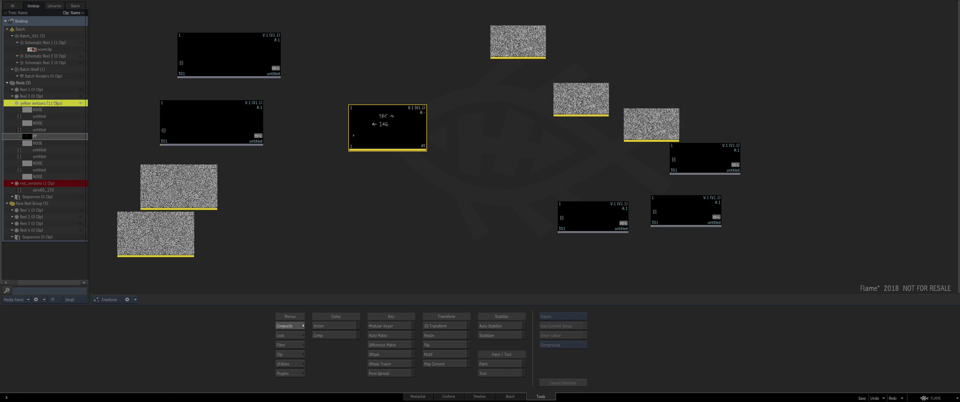
left_click(581, 99)
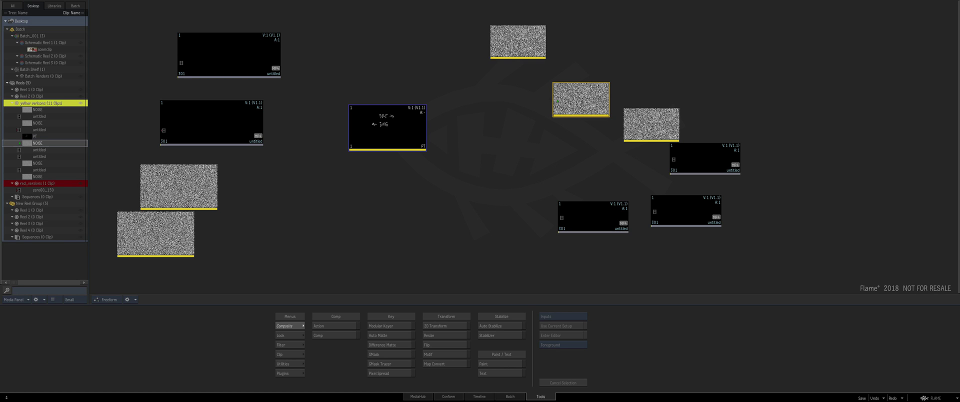
left_click(353, 135)
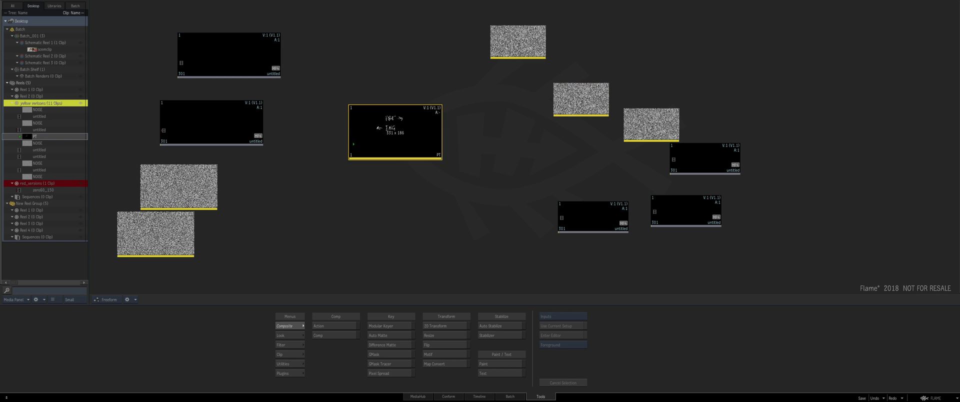
Line up three NOISE clips in a top-right row and three untitled clips below them
left_click_drag(518, 41, 526, 56)
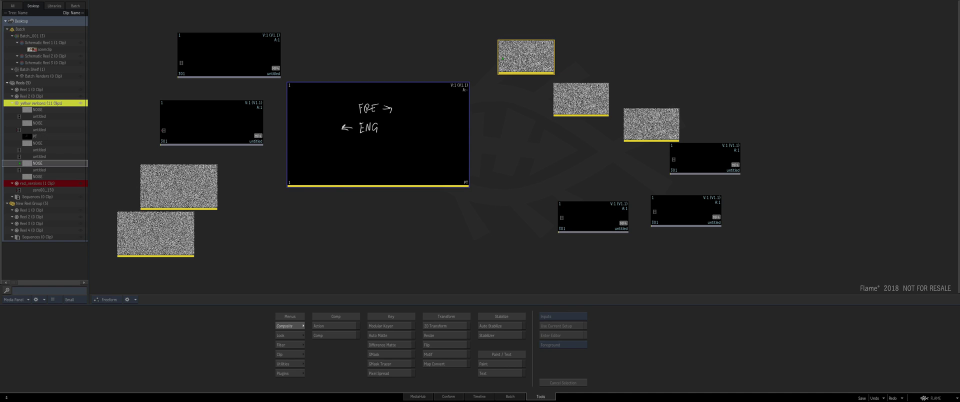
left_click_drag(580, 99, 591, 59)
left_click_drag(651, 124, 654, 60)
left_click_drag(705, 158, 767, 199)
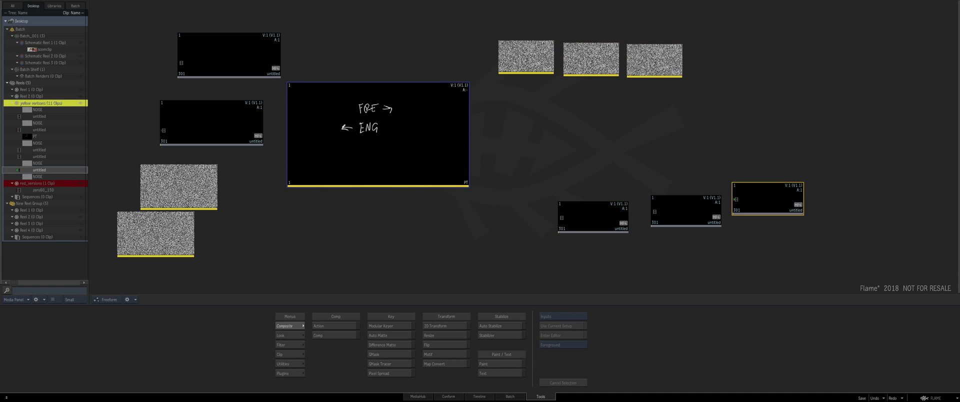
left_click_drag(686, 210, 685, 199)
left_click_drag(617, 227, 625, 208)
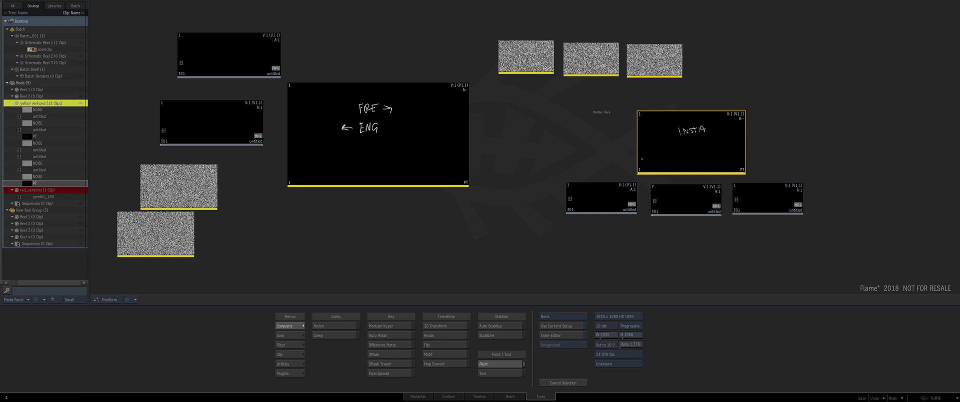
Paint 'FB' on a blank clip in Paint, exit, then shrink the INSTA card
double_click(393, 143)
mouse_move(391, 104)
left_mouse_down()
mouse_move(399, 125)
mouse_move(411, 98)
left_mouse_up()
left_click_drag(395, 112, 414, 110)
left_click_drag(424, 104, 437, 117)
key("Escape")
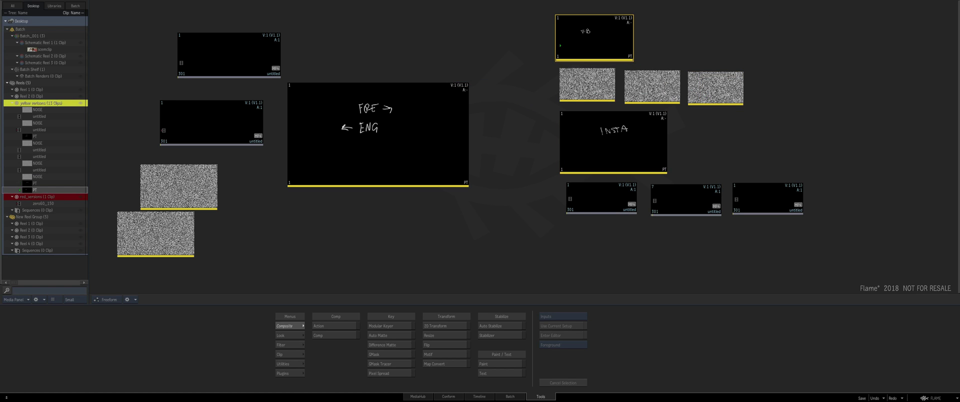
left_click(35, 183)
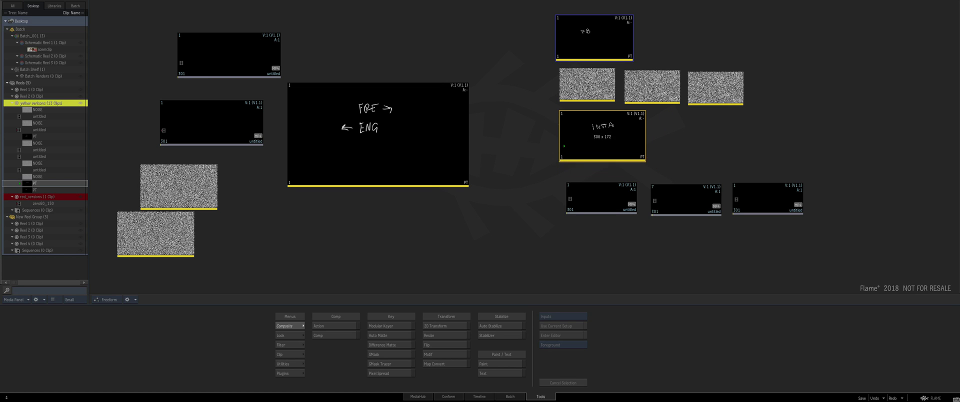
Move the top untitled clip and a noise clip left, and place an FB card copy there
left_click(39, 116)
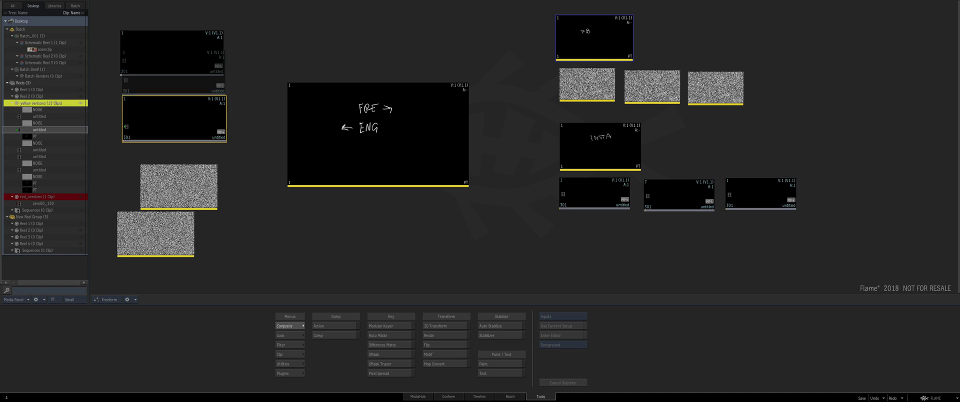
left_click(20, 109)
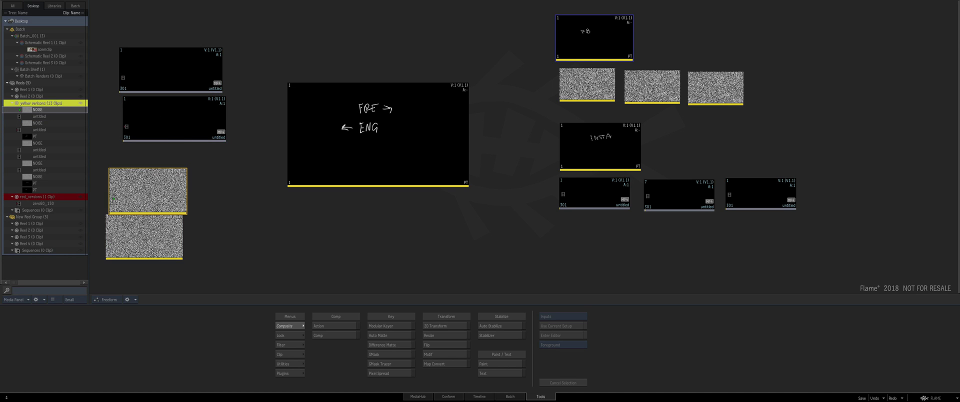
left_click(20, 190)
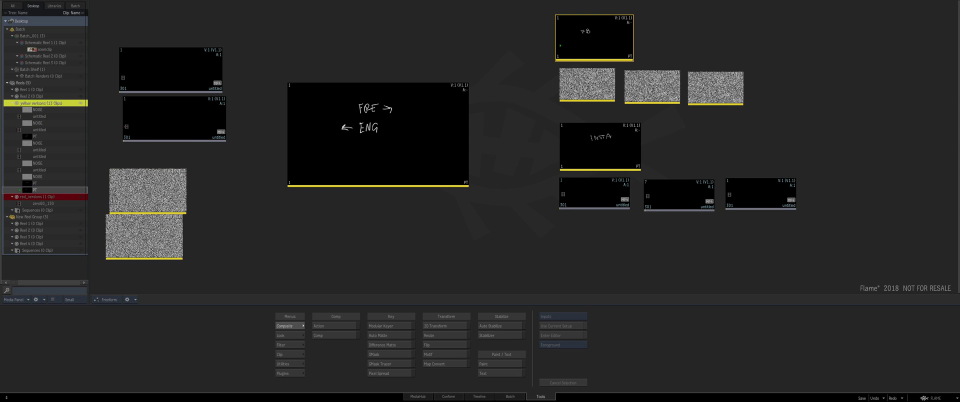
left_click(20, 183)
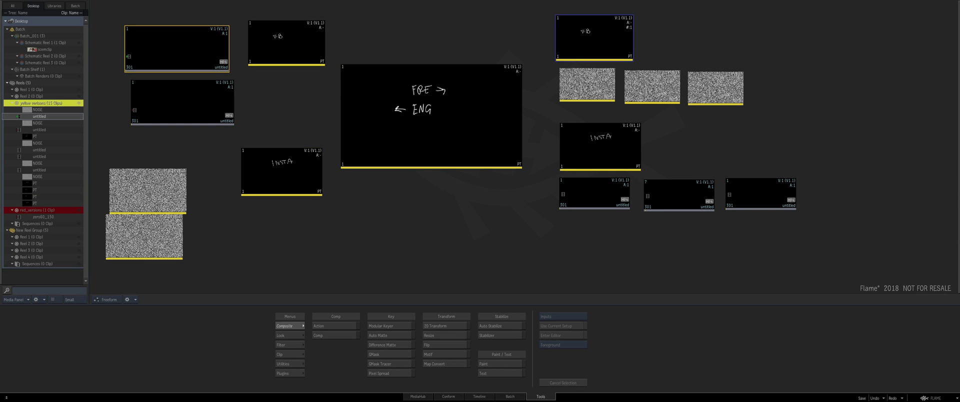
Place an INSTA card copy beside the noise clips in the left group
left_click(20, 203)
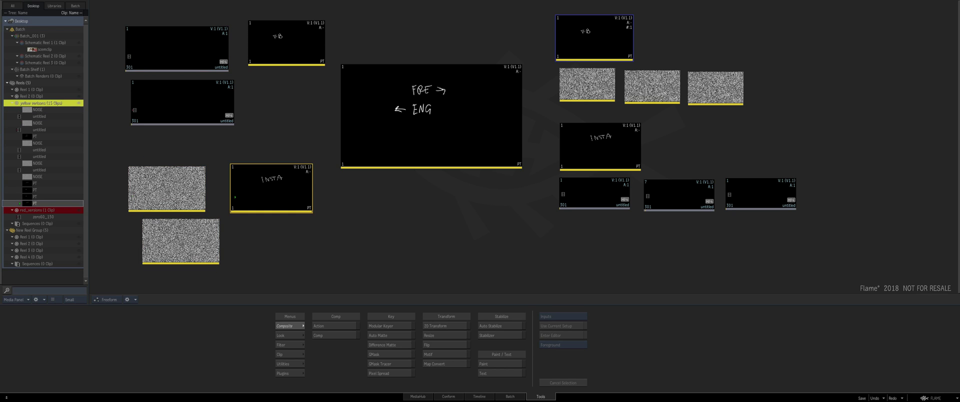
left_click(20, 123)
left_click(20, 203)
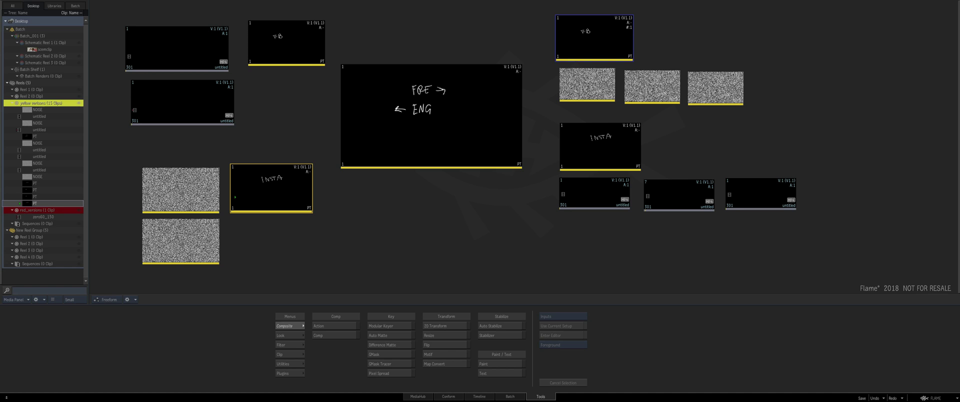
left_click(500, 363)
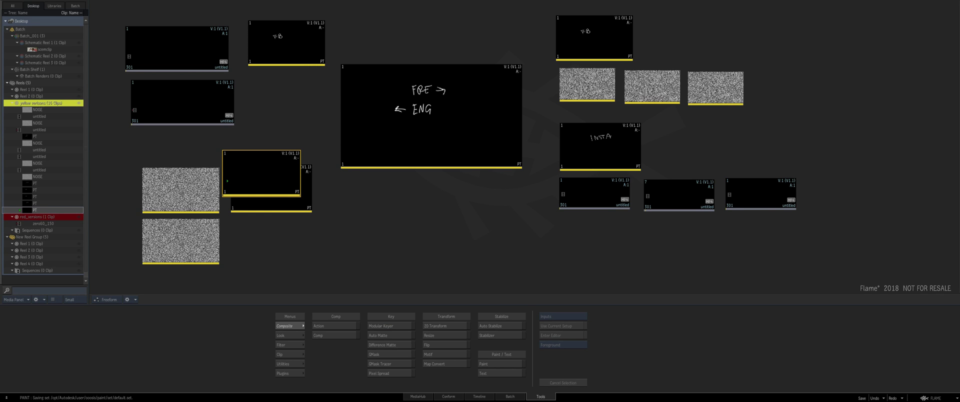
Hand-paint a small 'FRE' below the label on the left INSTA card
left_click(242, 202)
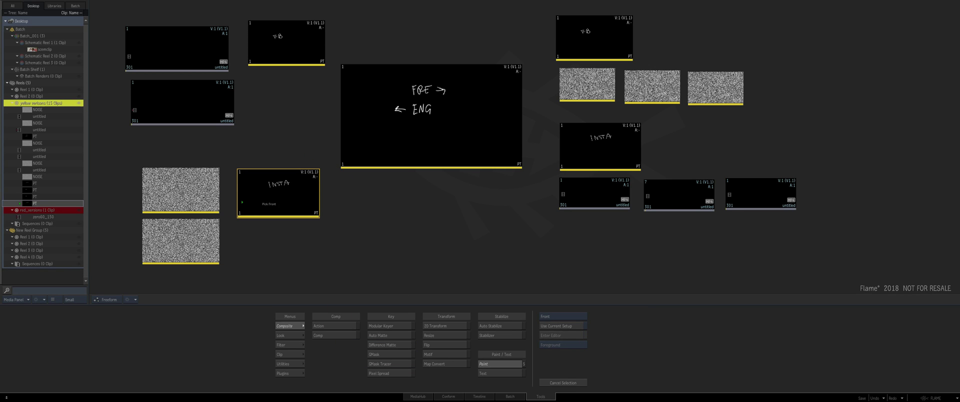
left_click(269, 202)
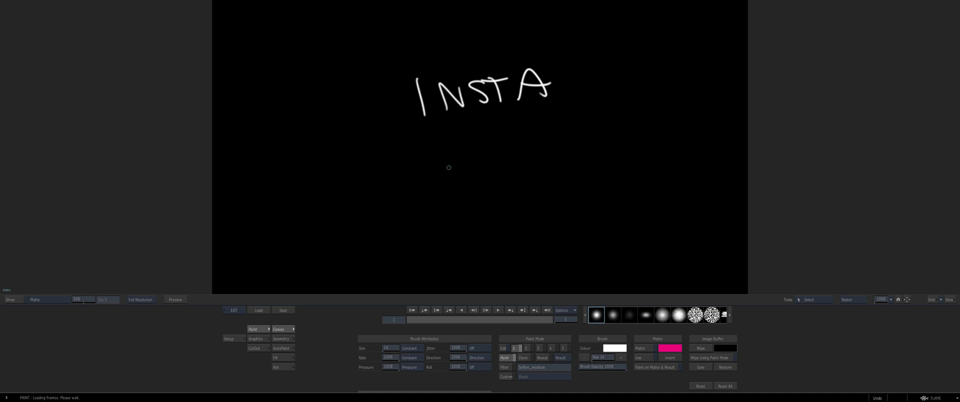
mouse_move(464, 129)
left_mouse_down()
mouse_move(497, 140)
mouse_move(505, 124)
left_mouse_up()
key("Escape")
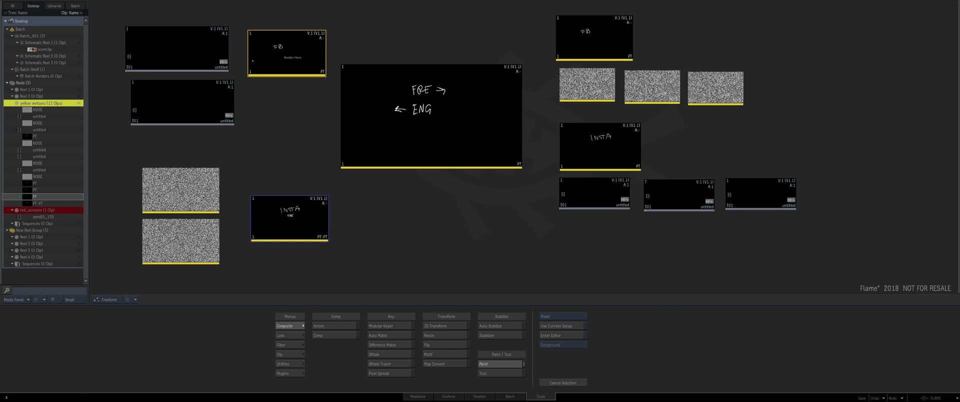
Hand-paint a small 'FRE' below the label on the left FB card
left_click(295, 62)
mouse_move(397, 149)
left_mouse_down()
mouse_move(404, 165)
mouse_move(442, 142)
left_mouse_up()
left_click_drag(428, 154, 437, 152)
key("Escape")
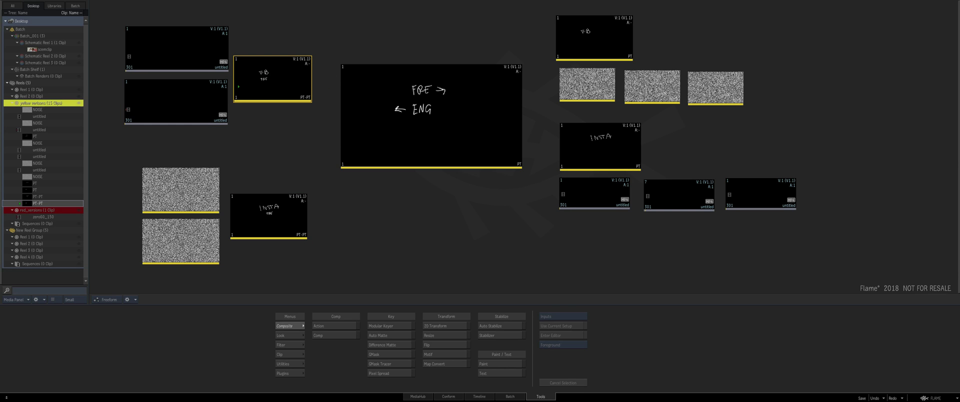
left_click(431, 116)
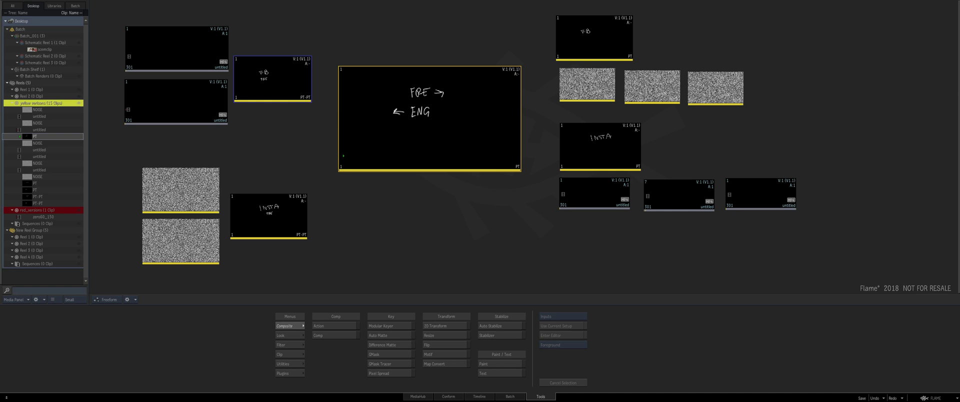
Switch the desktop layout to Desktop Reels from the bottom-left view list
left_click(106, 299)
left_click(107, 306)
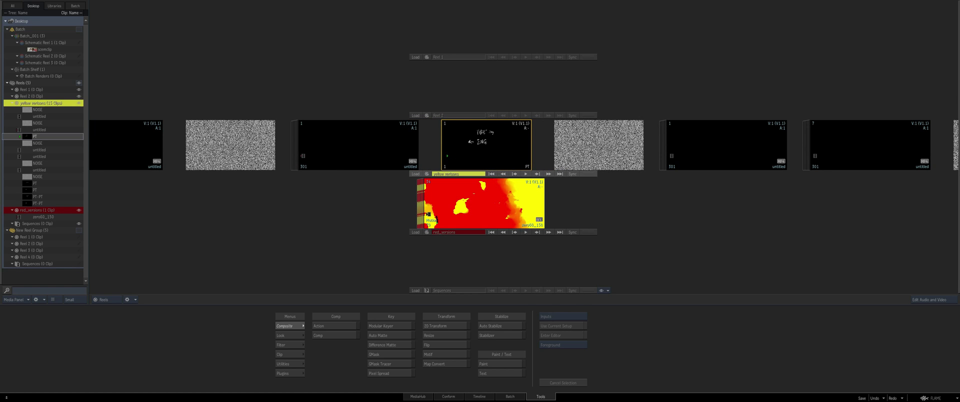
Return to Freeform layout and shift the middle NOISE clip right within its row
left_click(104, 300)
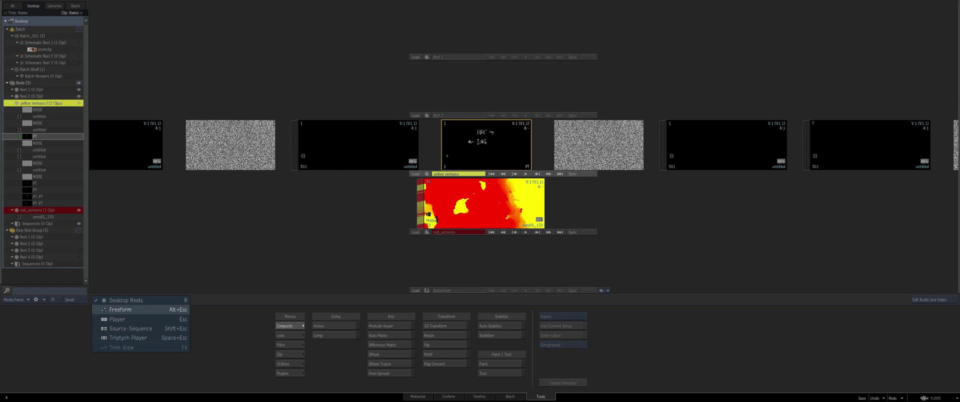
left_click(107, 311)
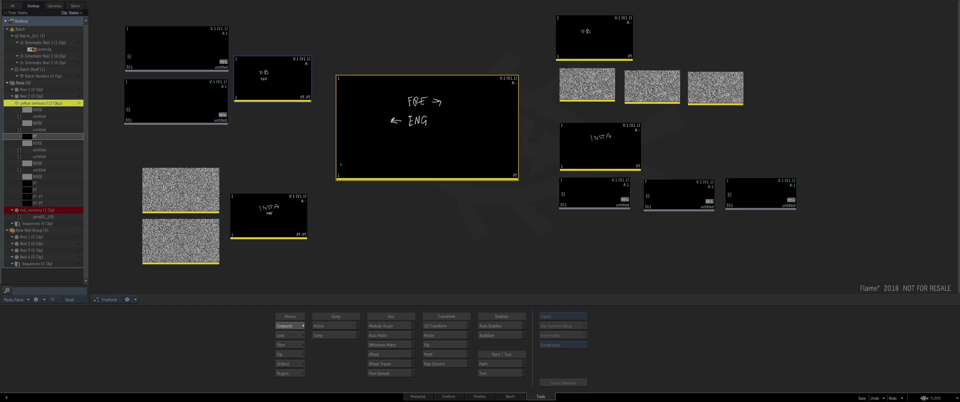
left_click(653, 88)
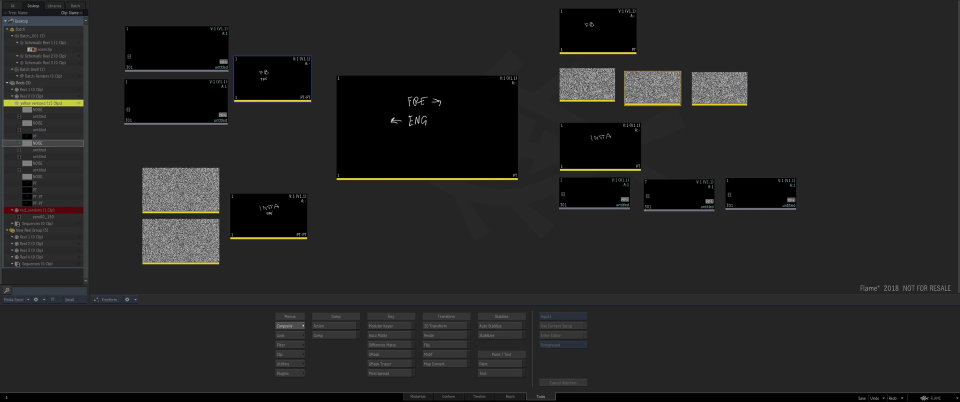
left_click_drag(628, 91, 695, 91)
Toggle to Desktop Reels and back to Freeform, then select the FRE/ENG card
left_click(106, 299)
left_click(108, 309)
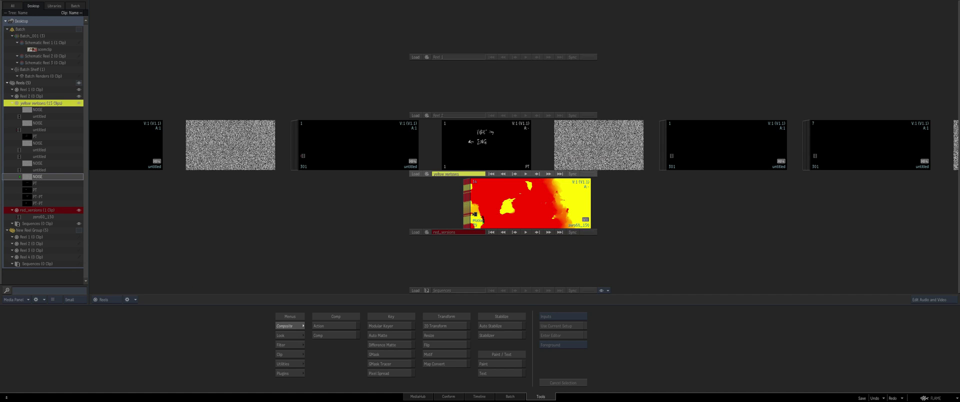
left_click(103, 299)
left_click(106, 300)
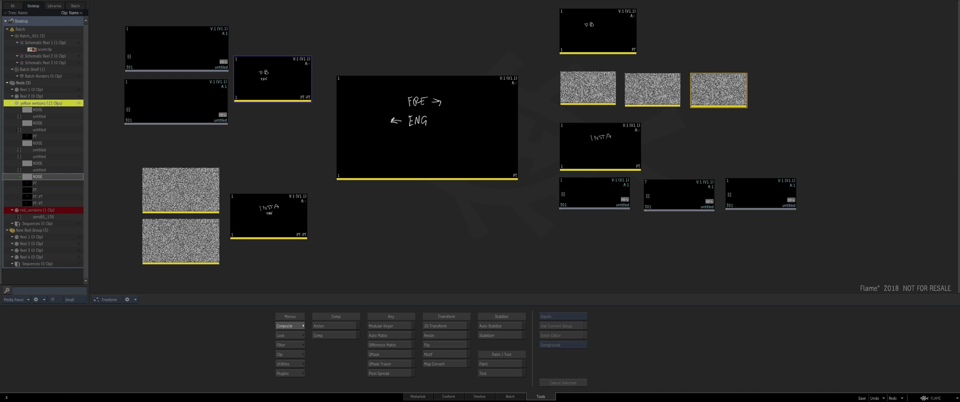
left_click(428, 134)
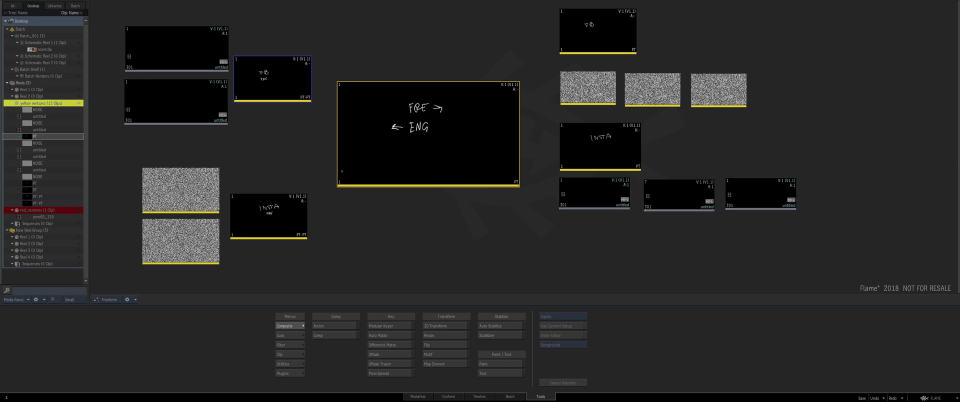